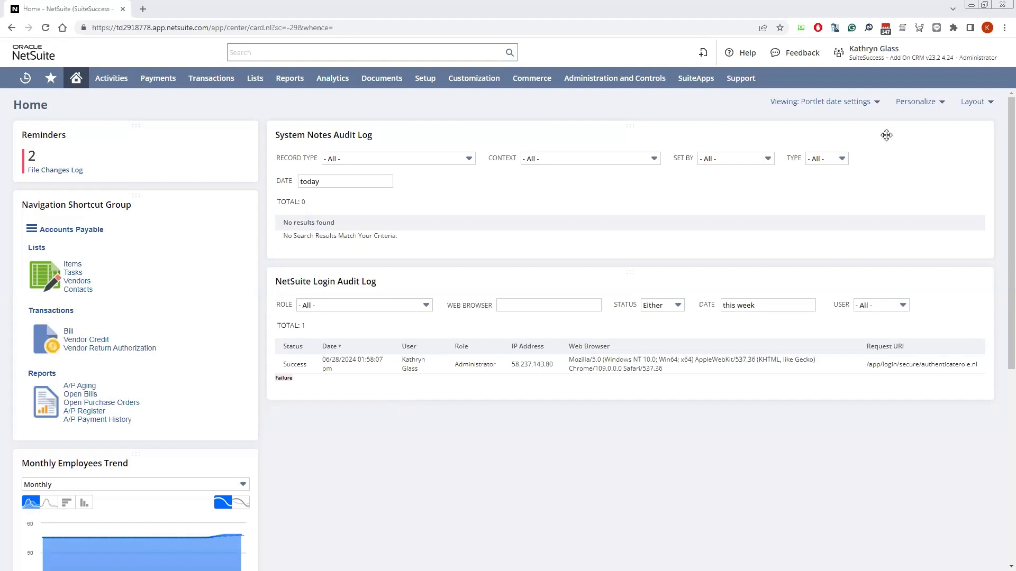
Open the customer list and edit the Blocste Inc. record
mouse_move(255, 79)
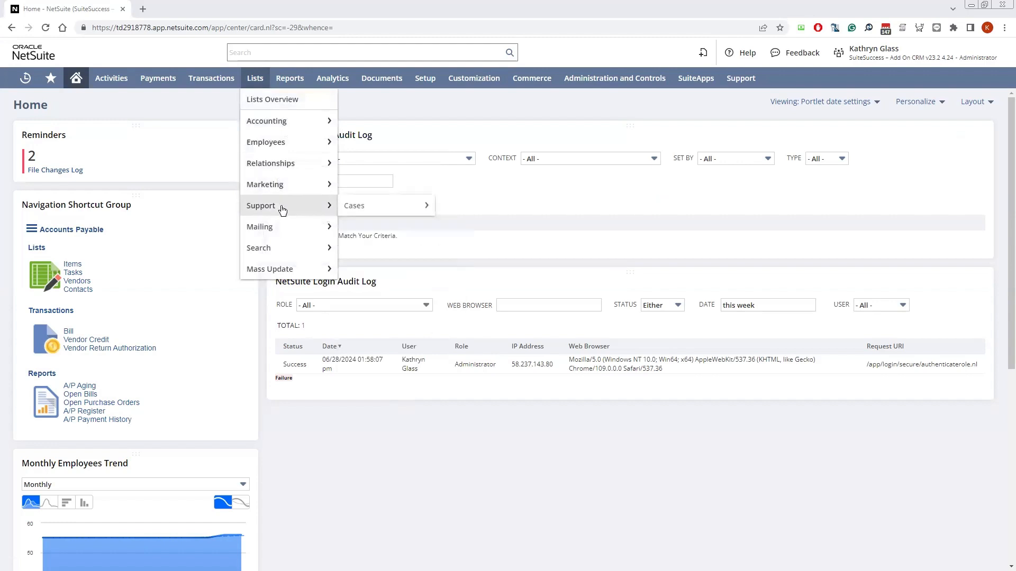
mouse_move(381, 176)
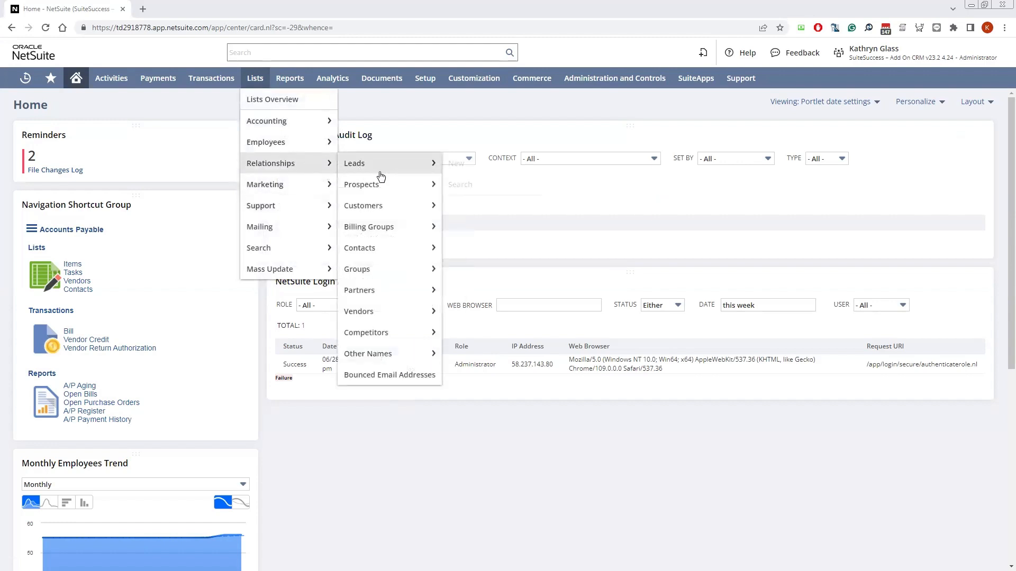
click(386, 213)
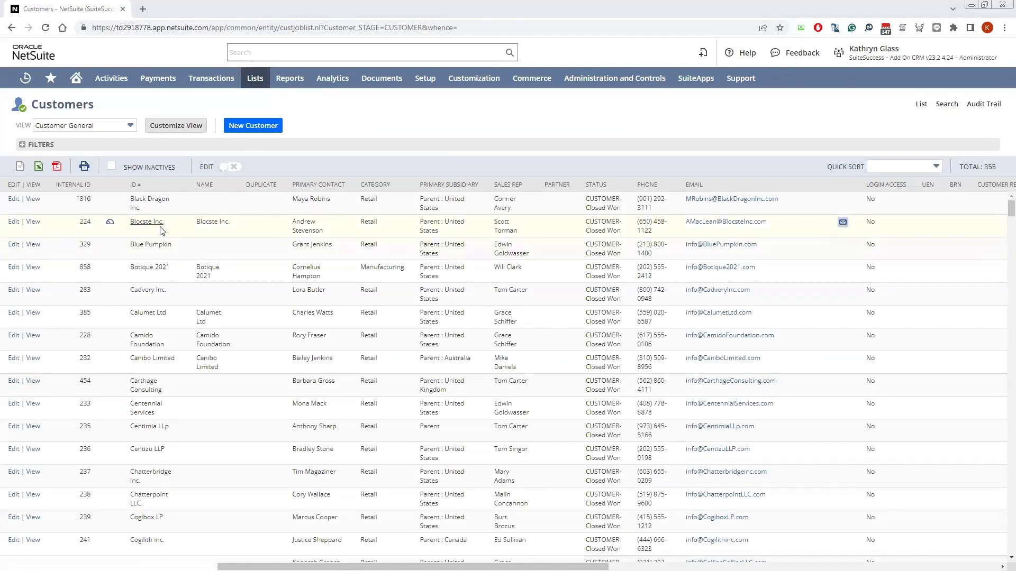
click(14, 223)
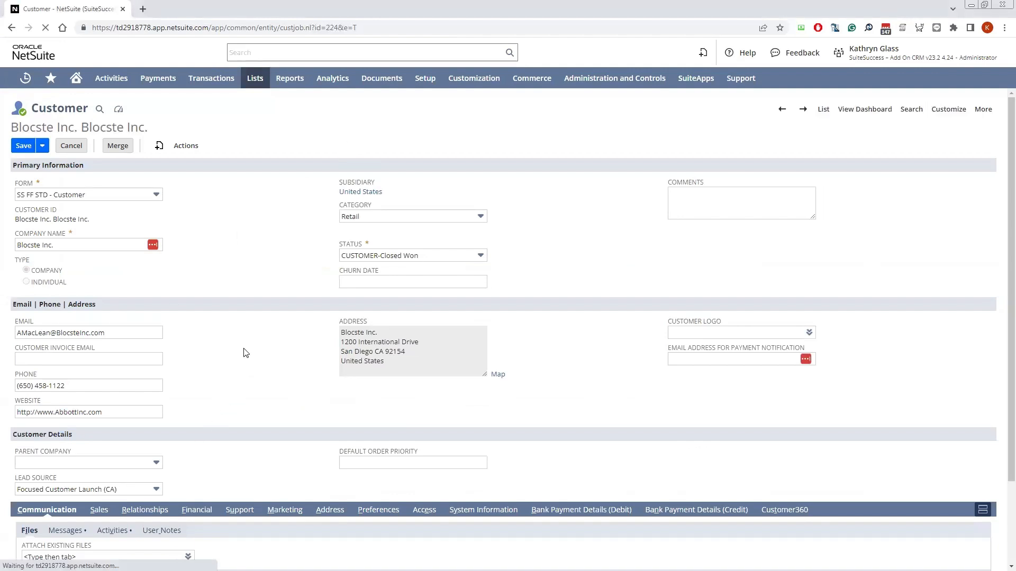
Turn off sending transactions via email in the customer's preferences and save the record
click(384, 510)
scroll(317, 442, down, 2)
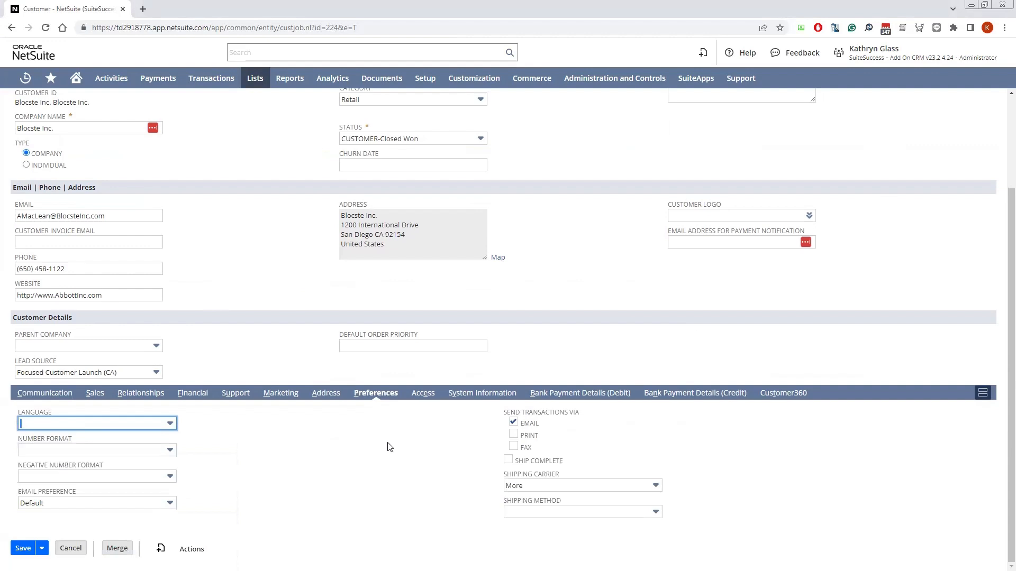
click(513, 423)
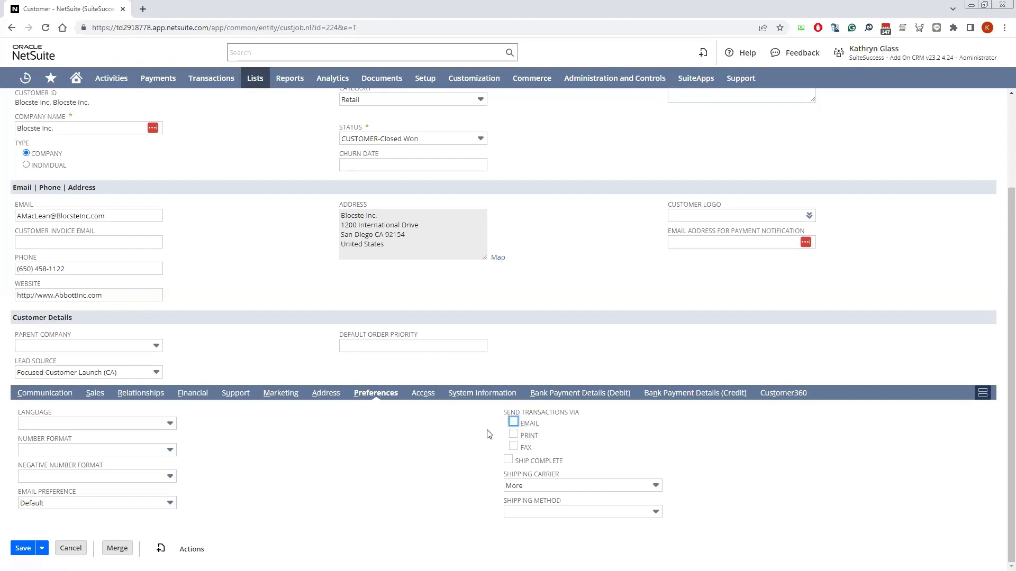
click(455, 434)
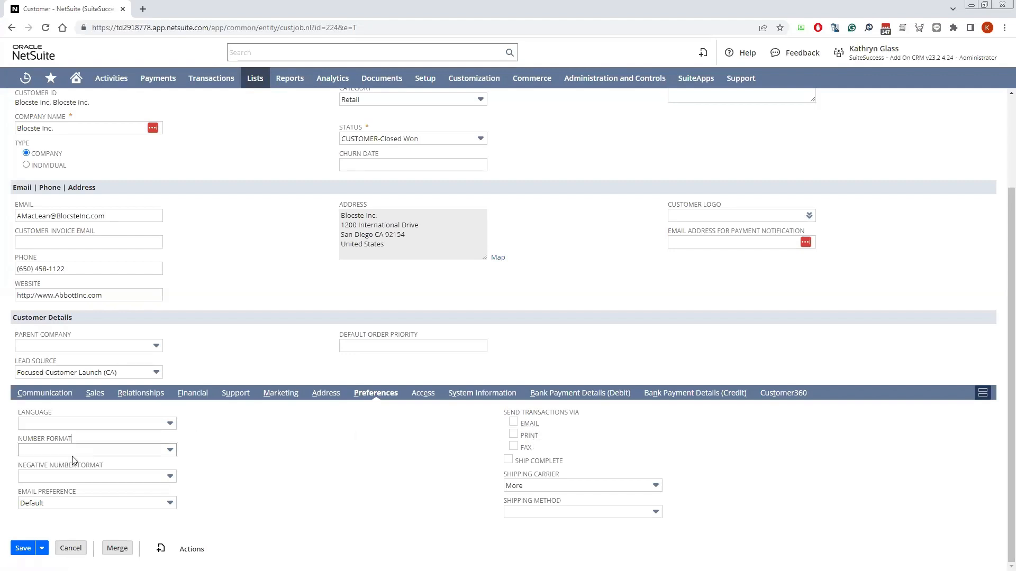
click(21, 549)
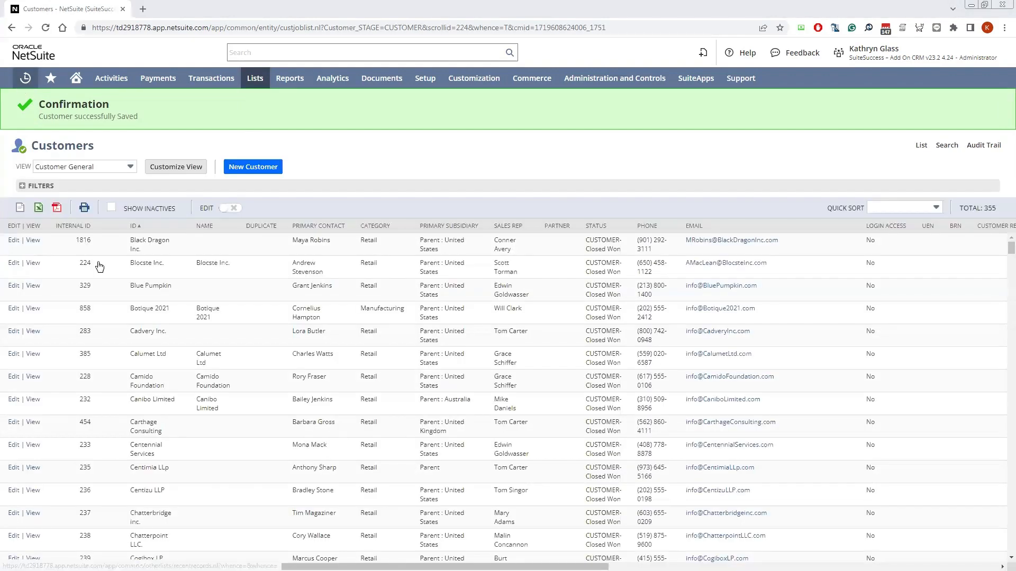
Create a new sales order from the Blocste Inc. record and check its To Be E-mailed setting among the communication messages
click(33, 267)
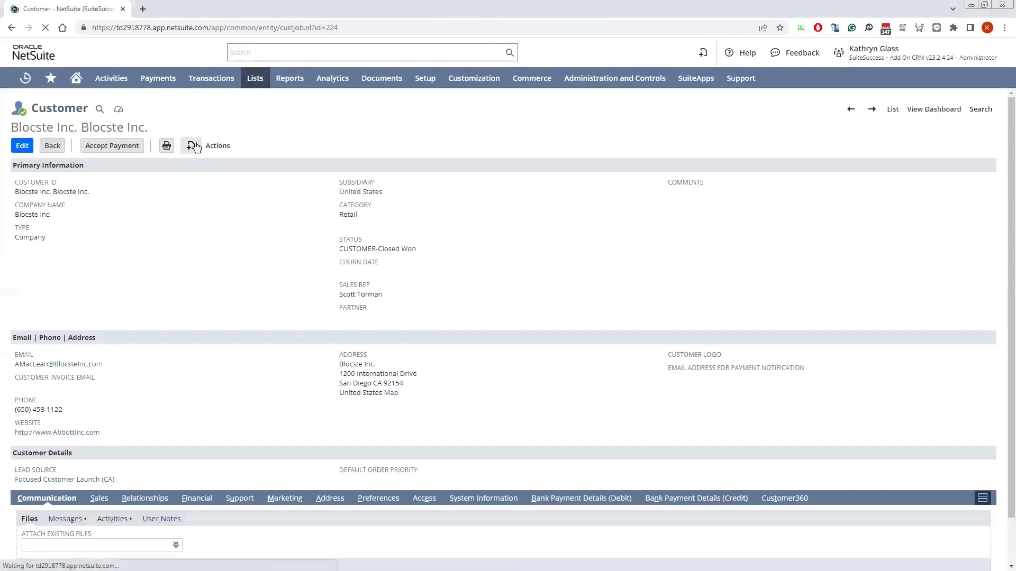
click(194, 146)
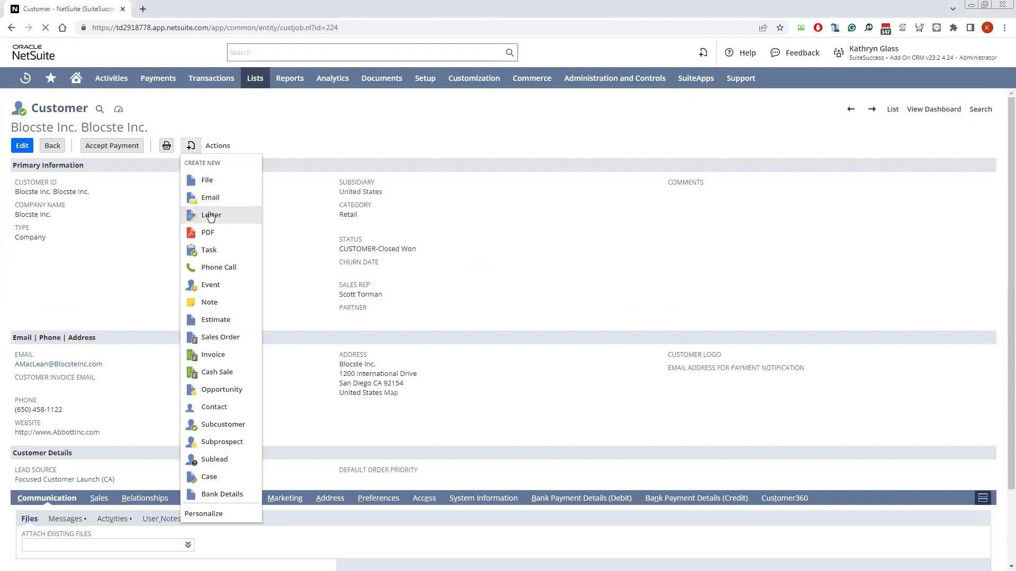
click(212, 339)
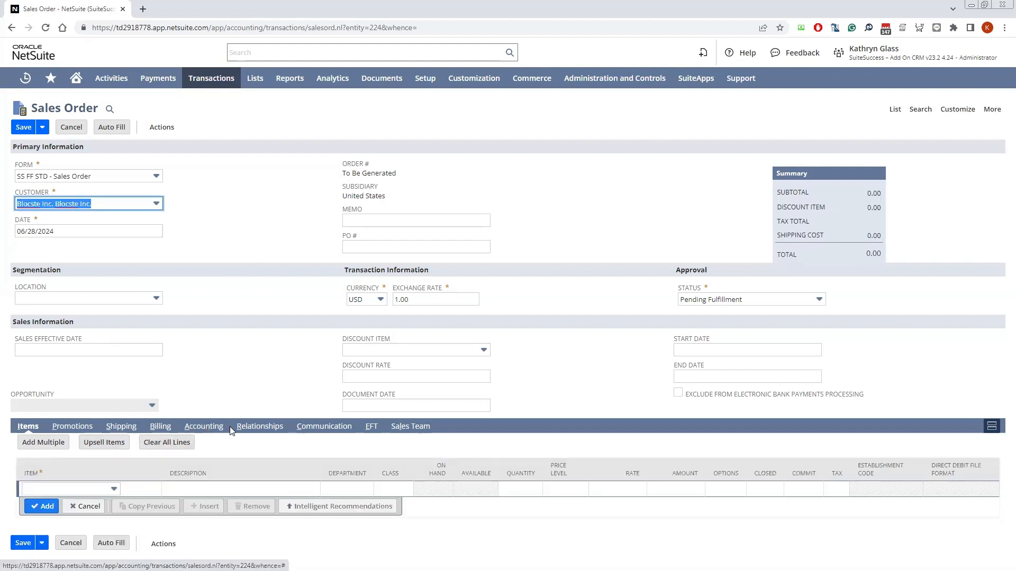
click(313, 427)
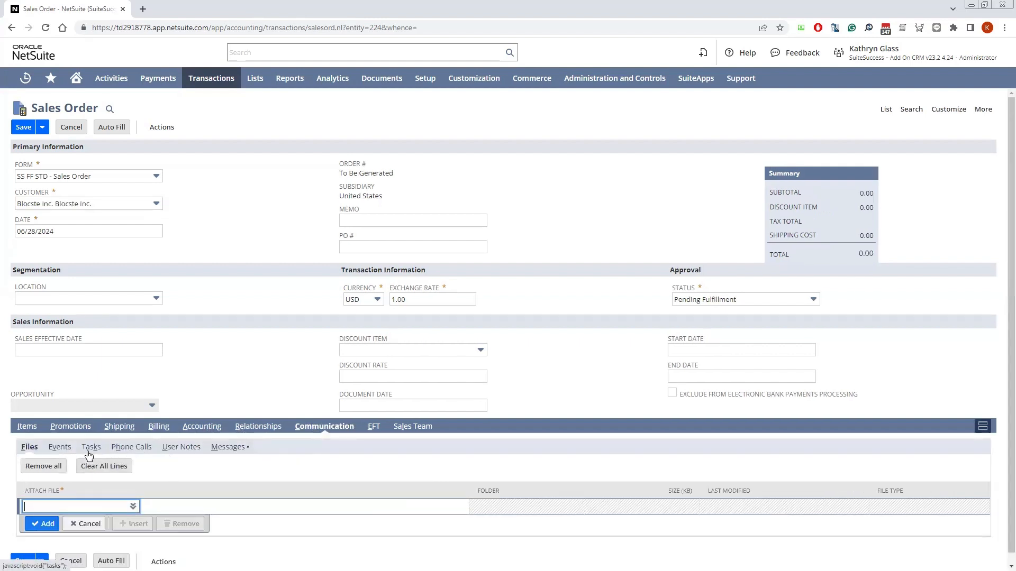
click(232, 451)
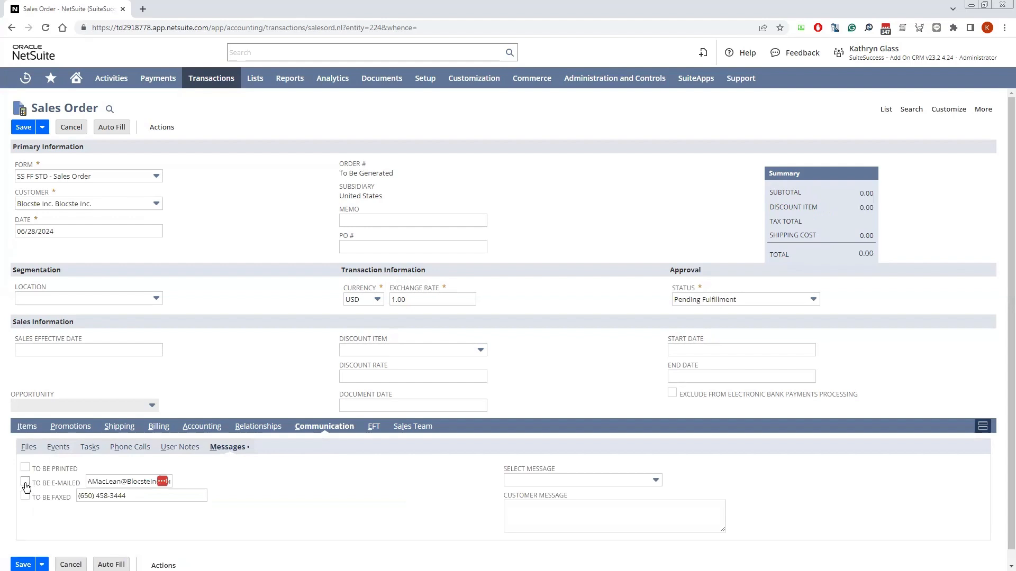
Return to the order's item lines and set the order location to US-1
click(27, 428)
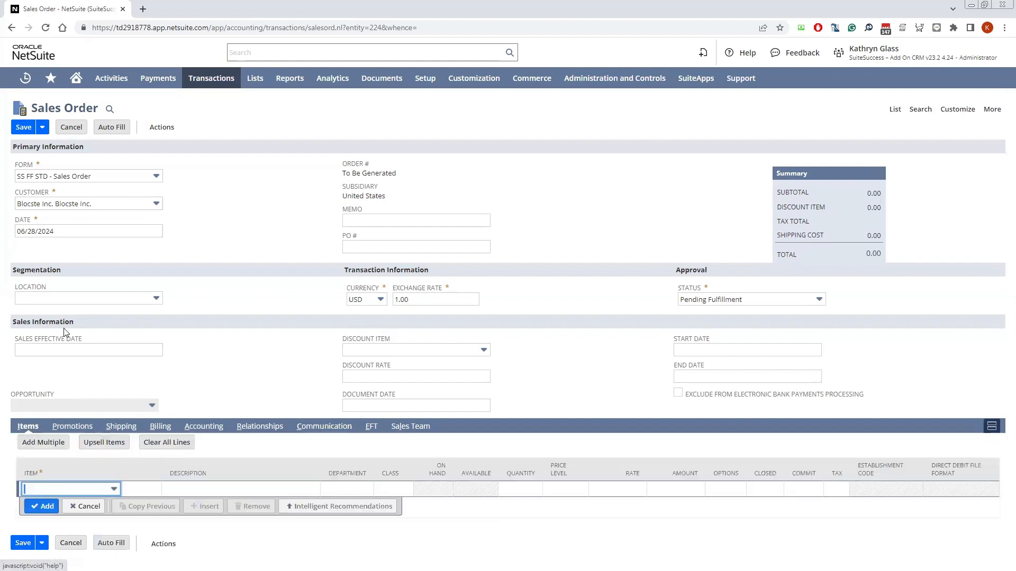
click(59, 301)
click(55, 341)
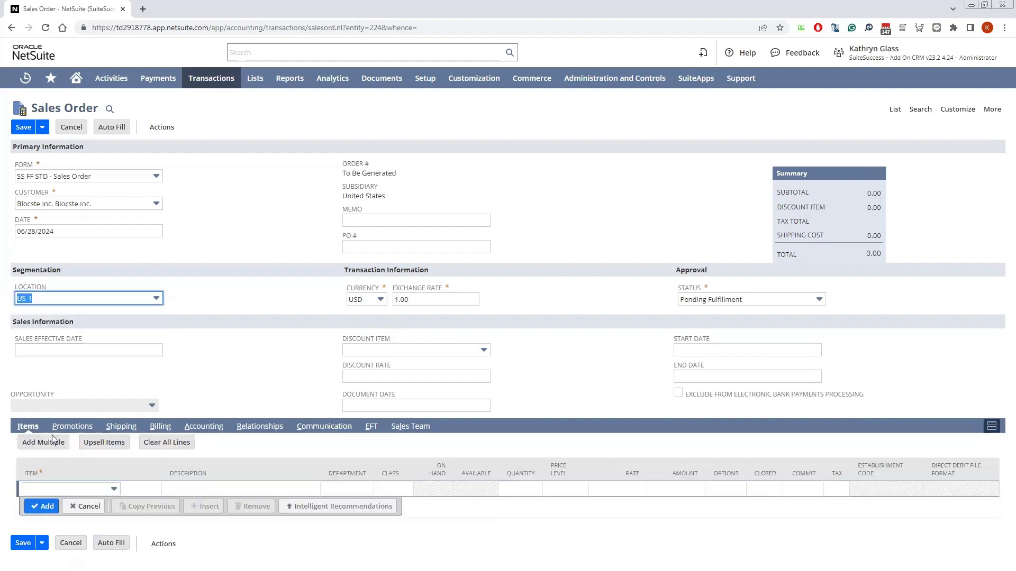
Add the INV_Dell 24" U2415 UltraSharp LED Monitor as a line item, accept the reorder notice, and save the sales order
click(60, 488)
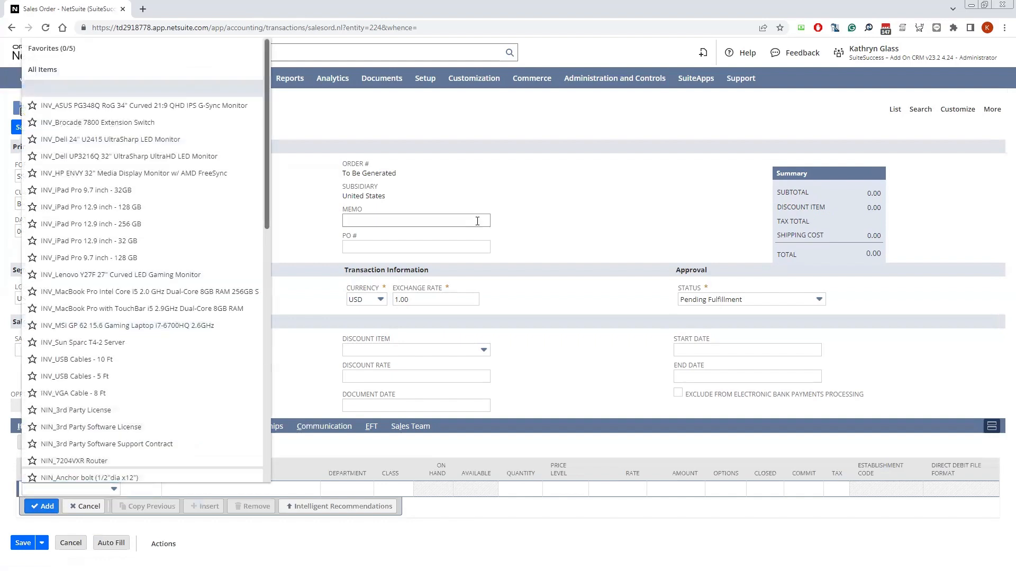
key(ctrl+f)
key(BackSpace)
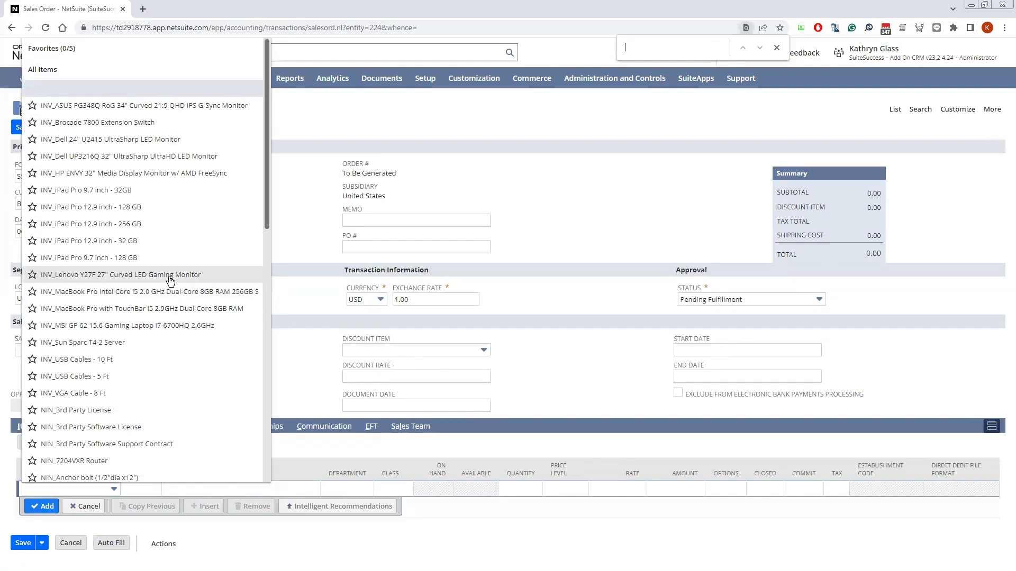
scroll(130, 344, down, 1)
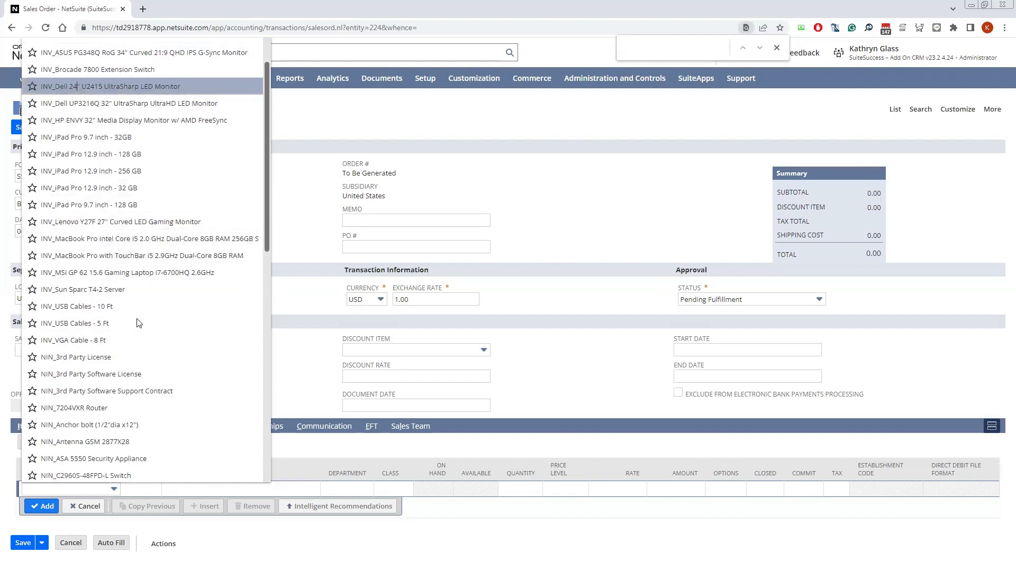
click(79, 87)
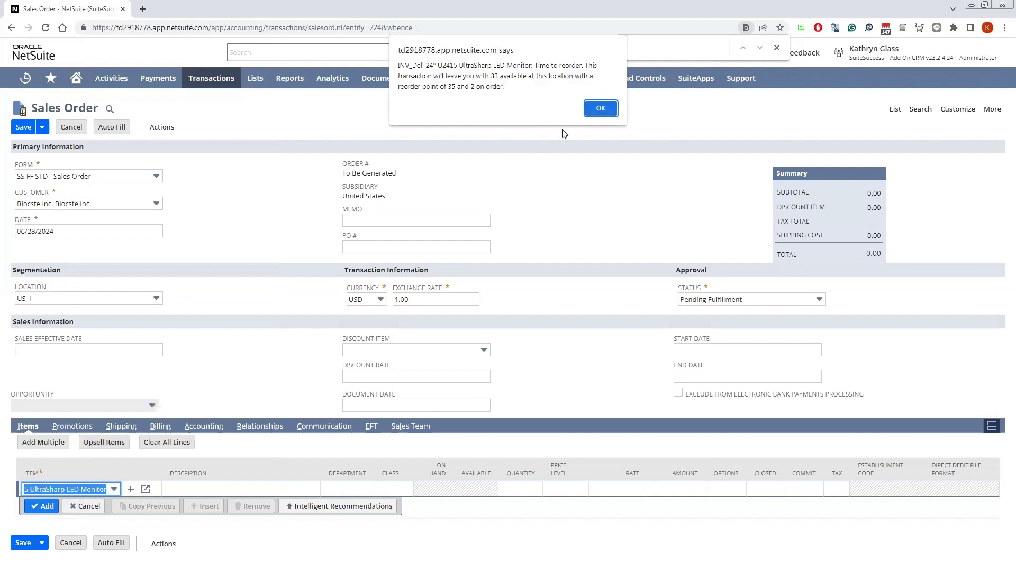
click(589, 109)
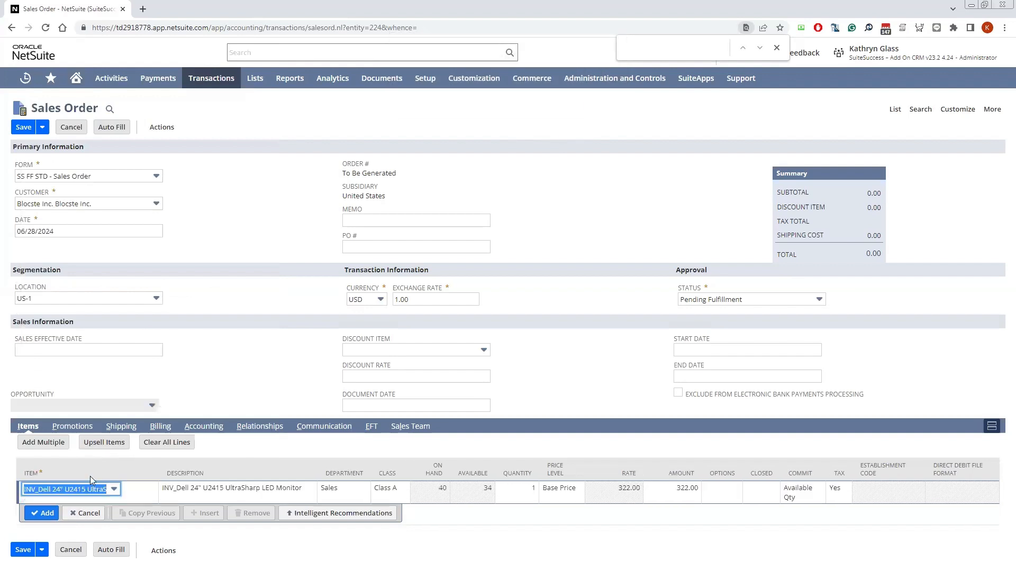
click(44, 513)
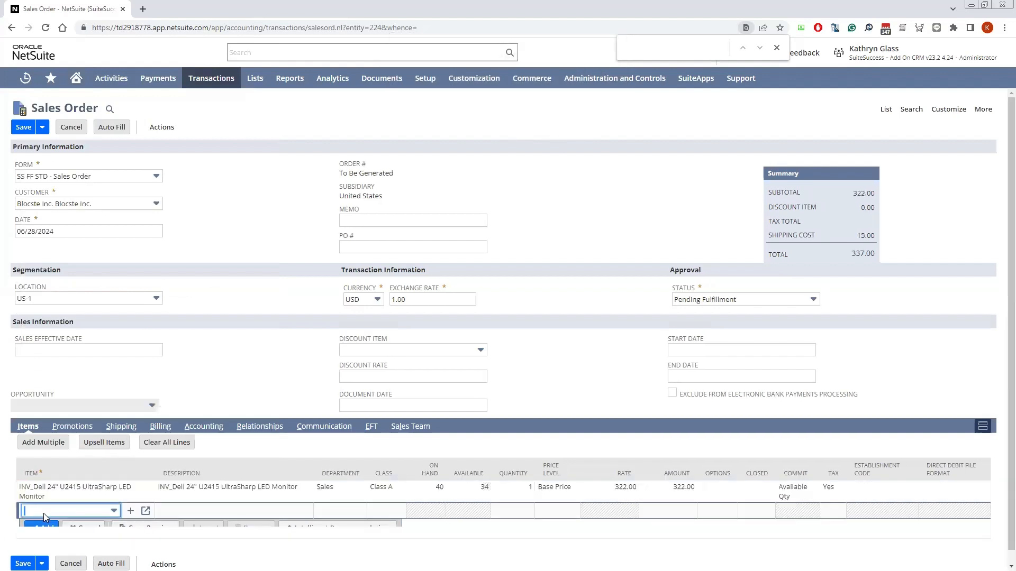
click(22, 130)
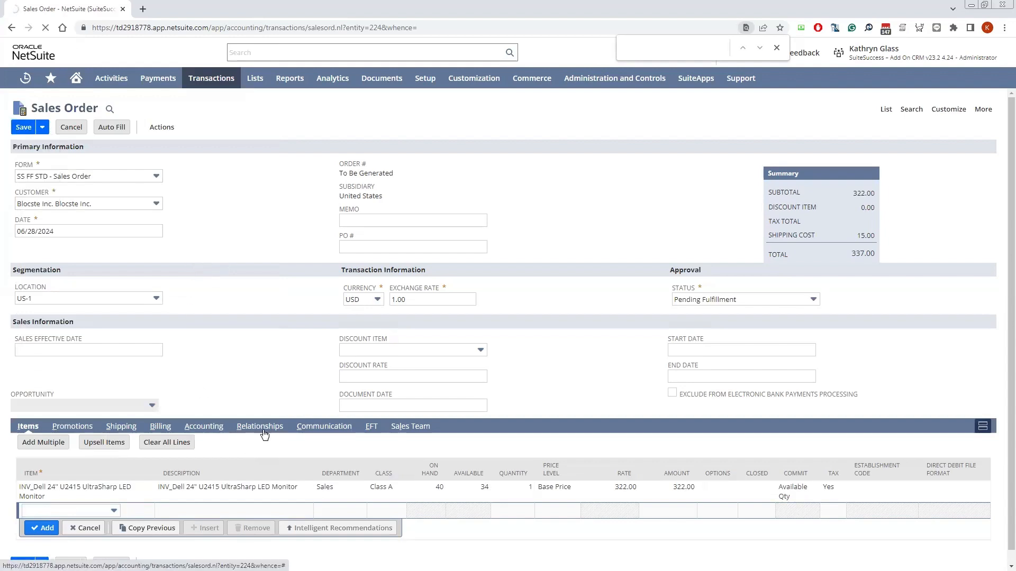
Check the saved sales order's communication messages for the To Be E-mailed setting and any sent emails
click(317, 427)
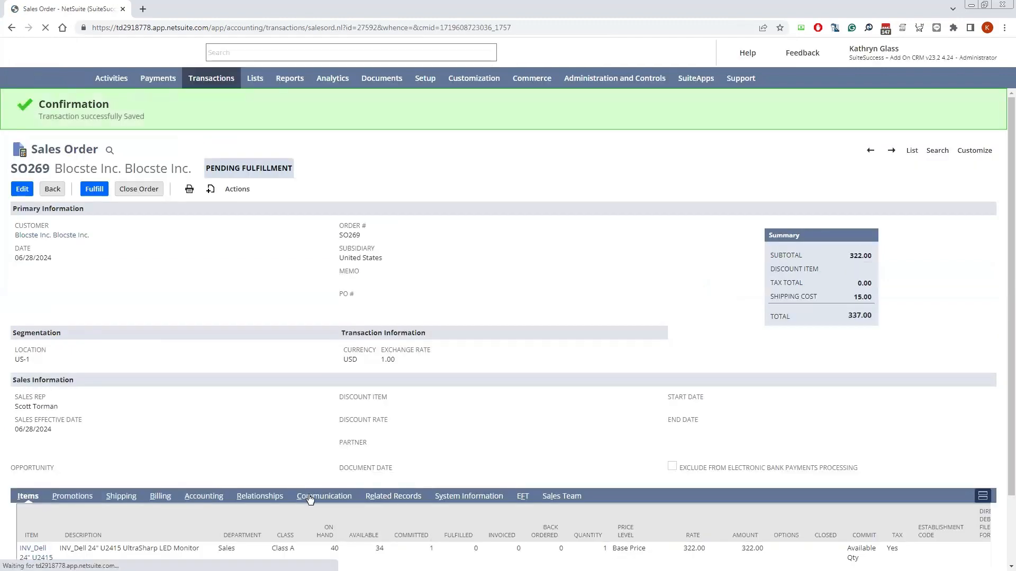
click(310, 499)
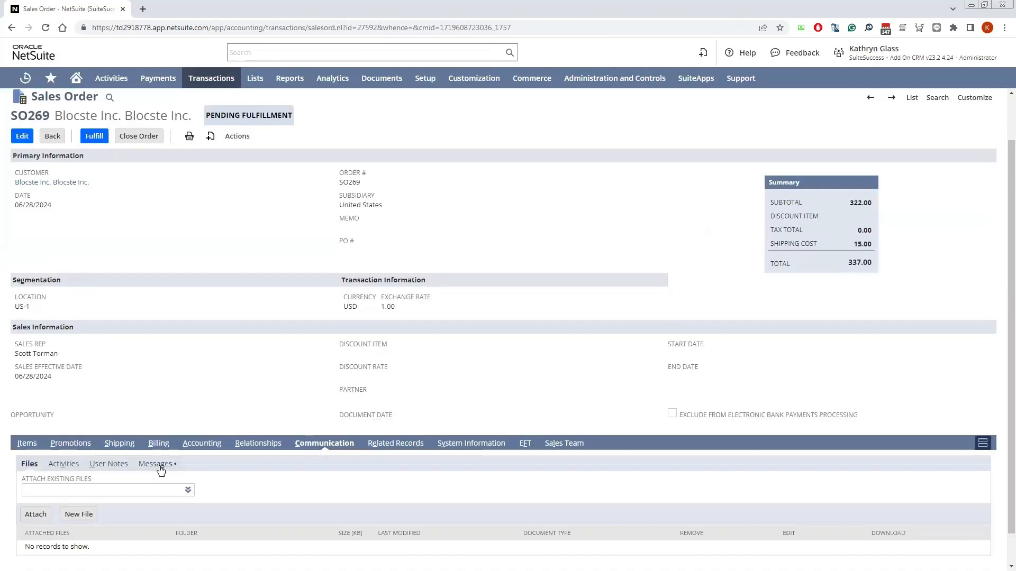
click(159, 465)
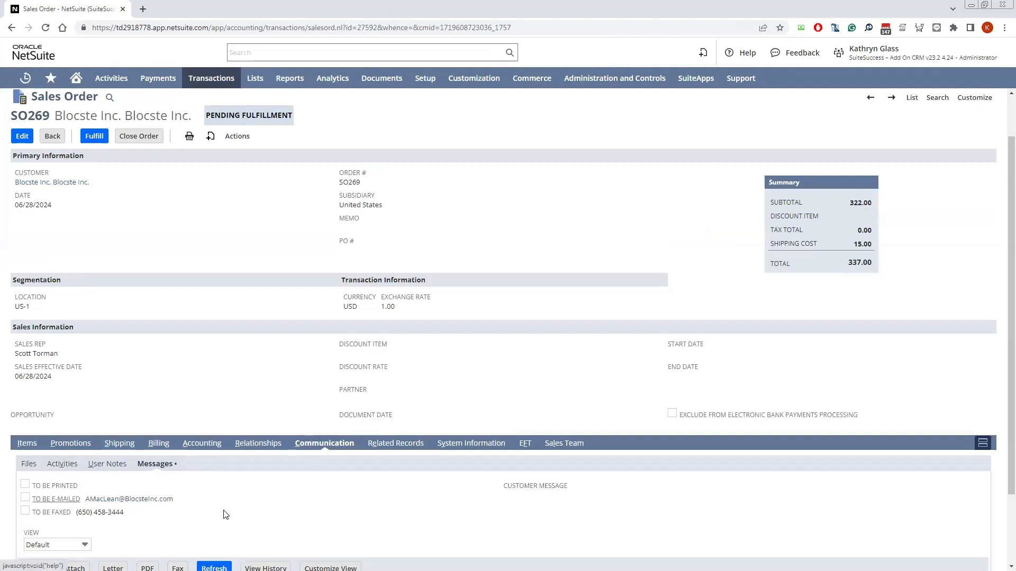
scroll(122, 521, down, 2)
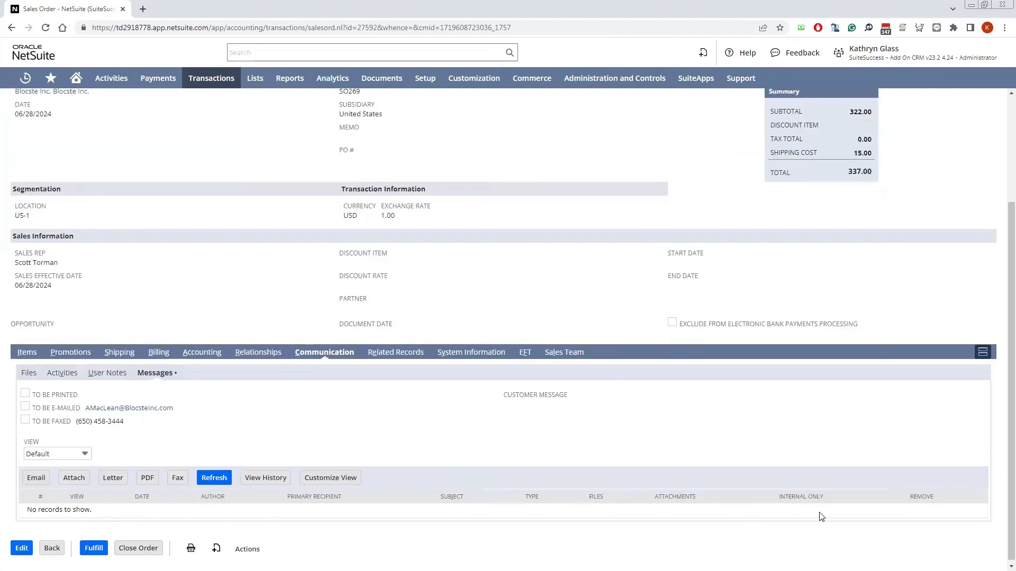
scroll(529, 311, up, 3)
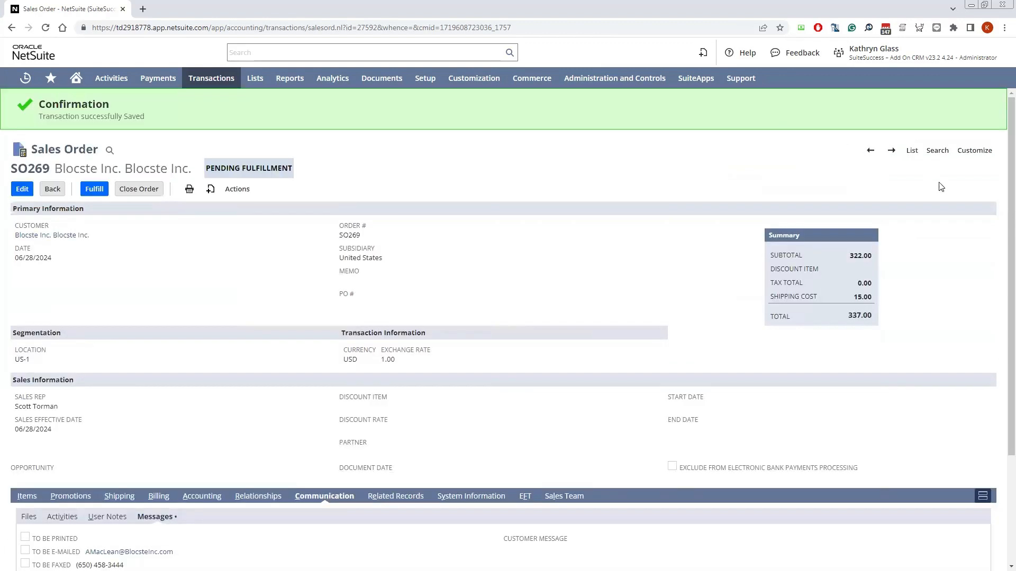
Open the sales order's form customization in a separate browser tab, placed after the order's tab
mouse_move(975, 154)
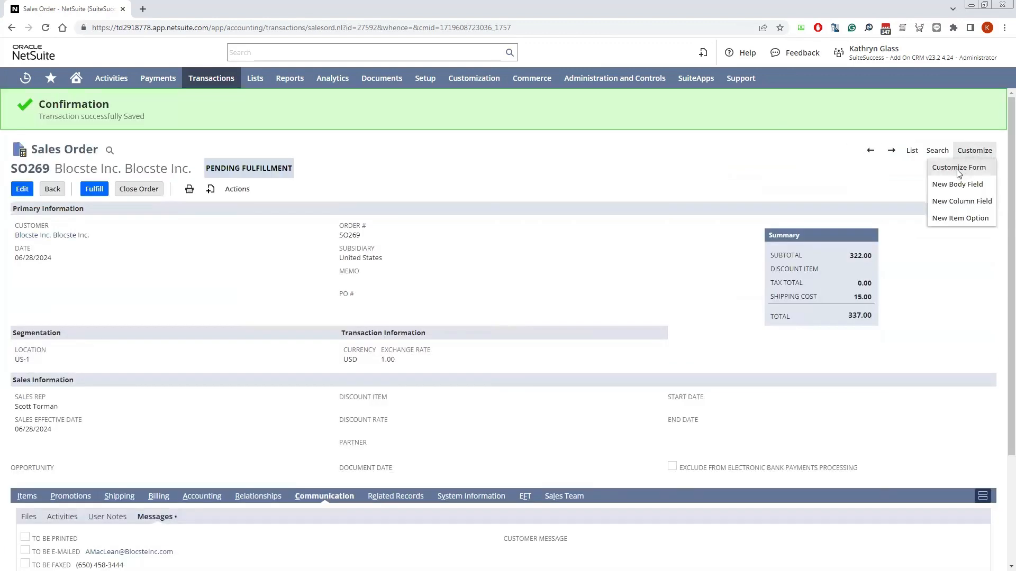
right_click(960, 170)
click(967, 190)
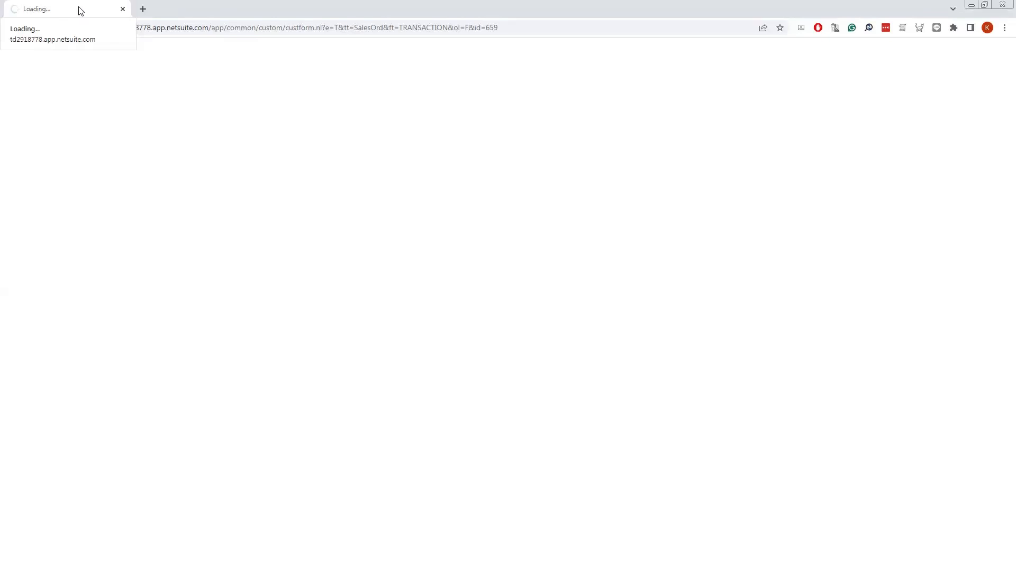
drag(67, 8, 140, 9)
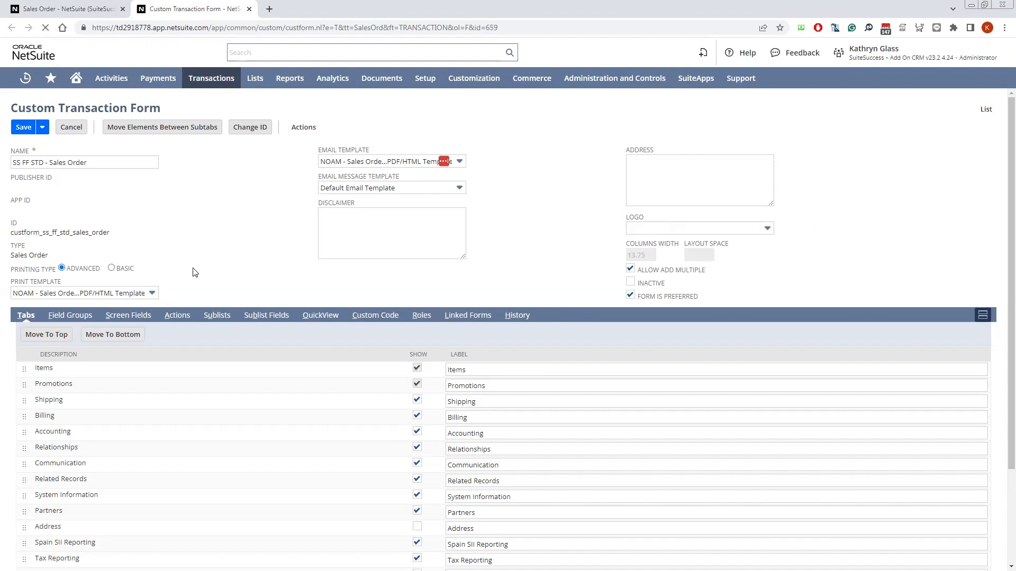
Set the check box default of the To Be E-mailed screen field under Communication:Messages to Unchecked
click(157, 322)
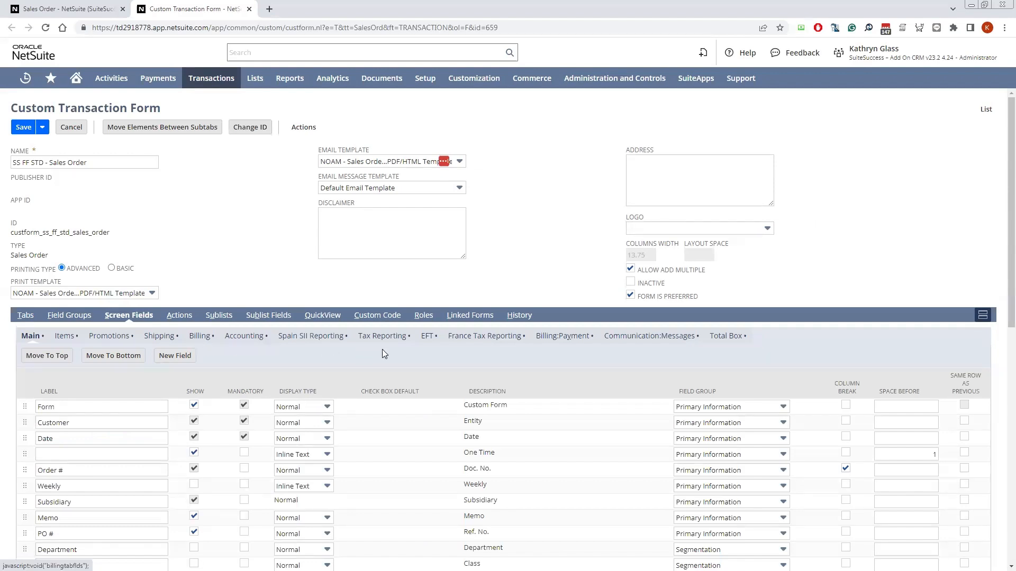
click(663, 343)
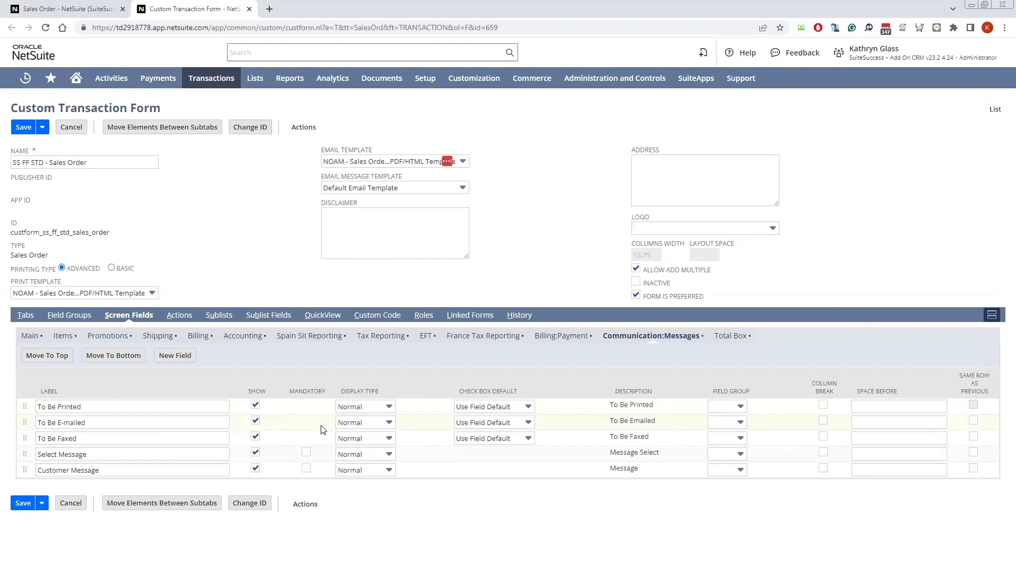
click(497, 422)
click(494, 466)
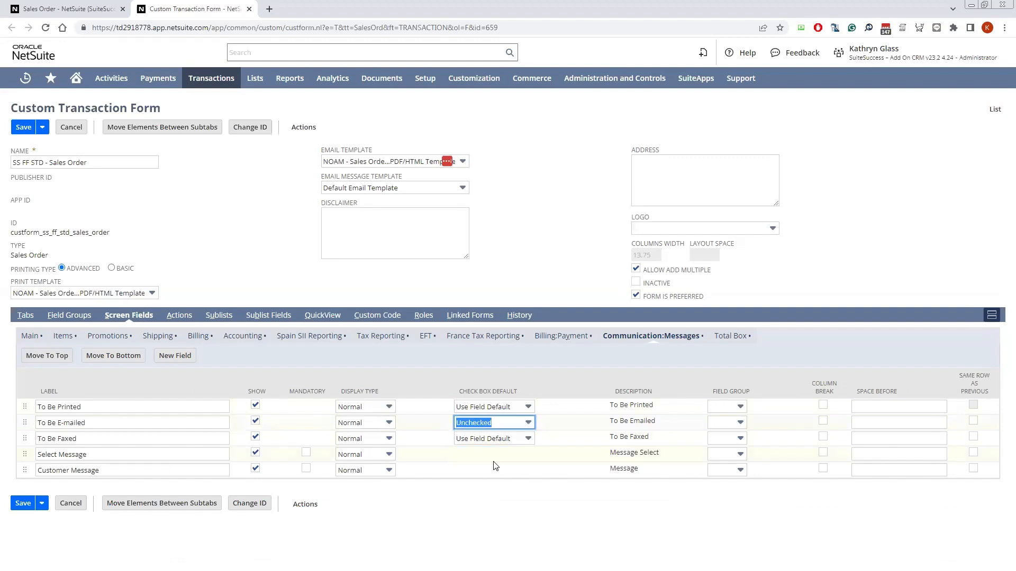
click(478, 501)
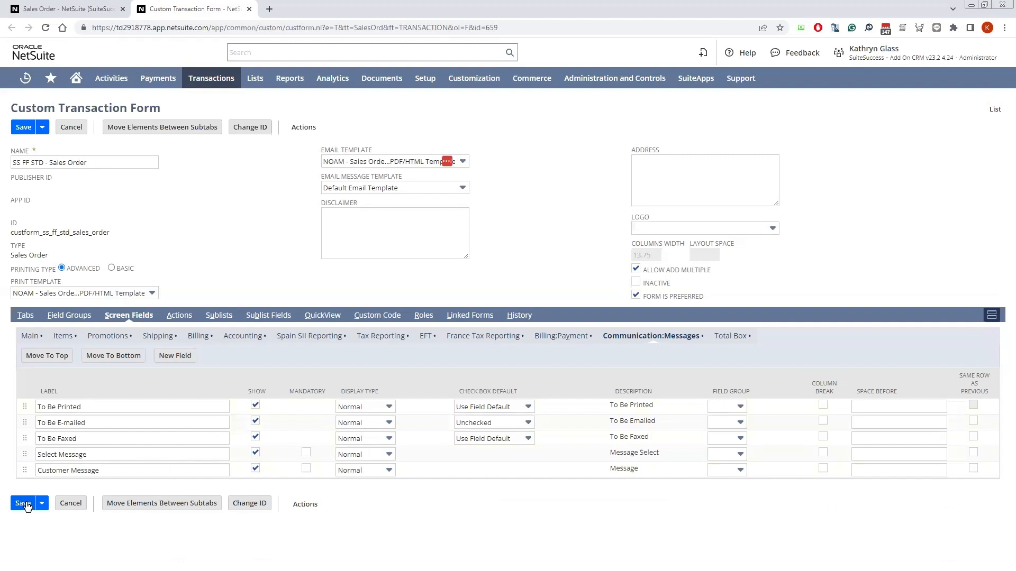